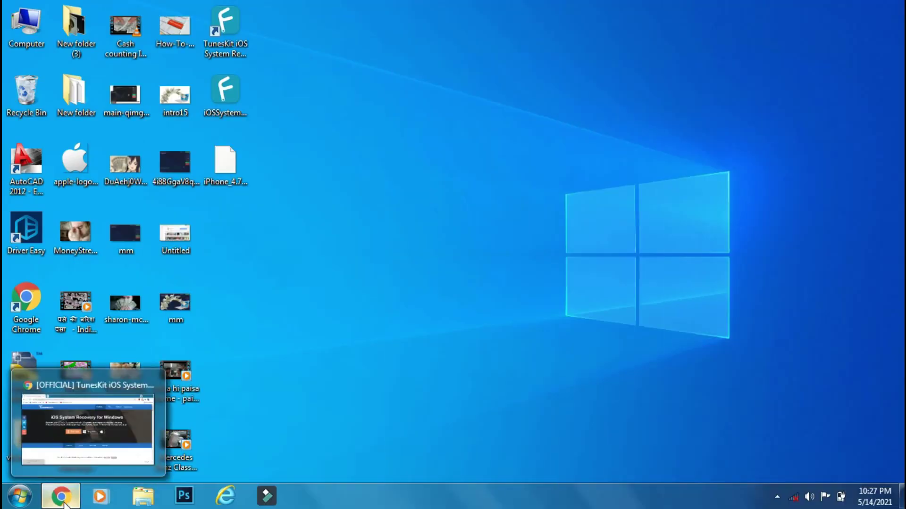
Switch to Chrome and review the TunesKit iOS System Recovery for Windows page, including its repairable iOS problems and web address.
left_click(145, 404)
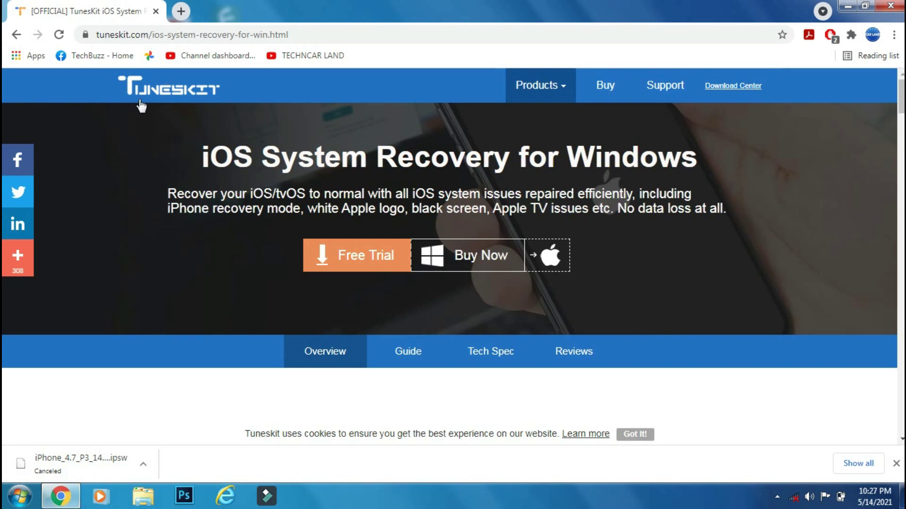
left_click_drag(198, 161, 689, 160)
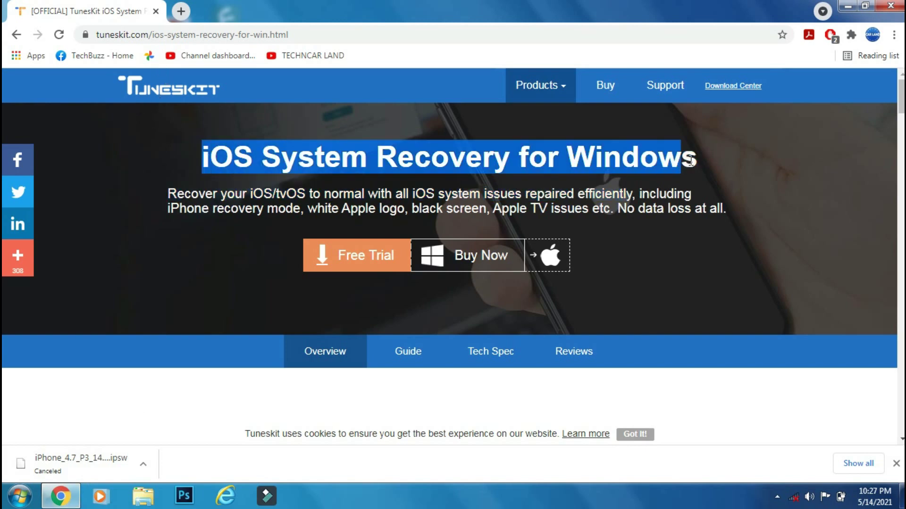
left_click(676, 185)
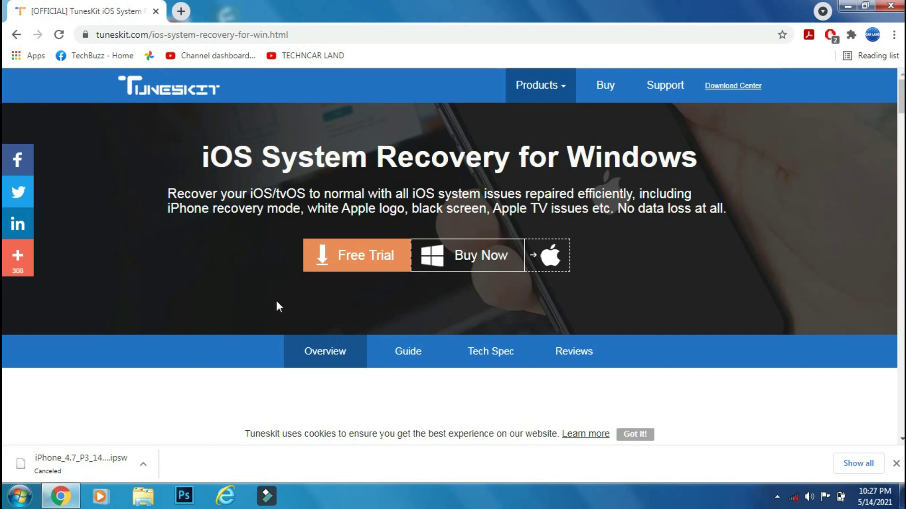
left_click(294, 340)
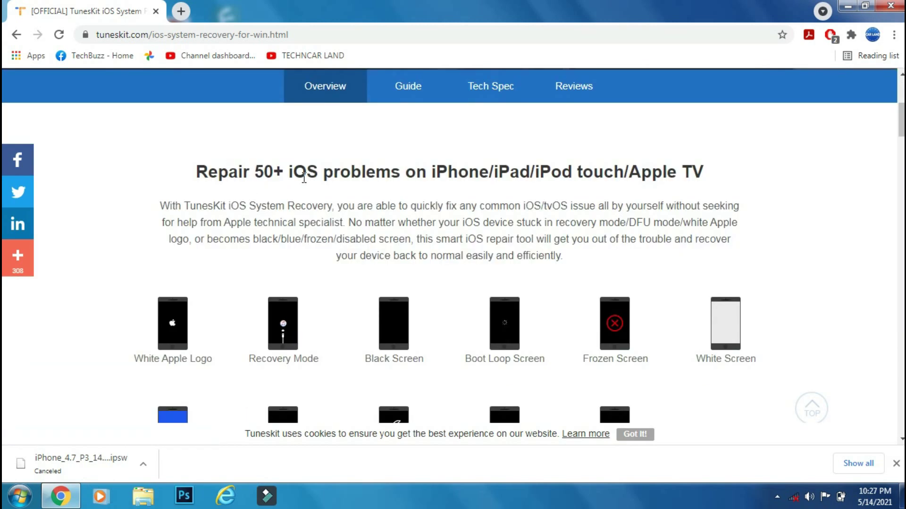
scroll(731, 184, "down", 1)
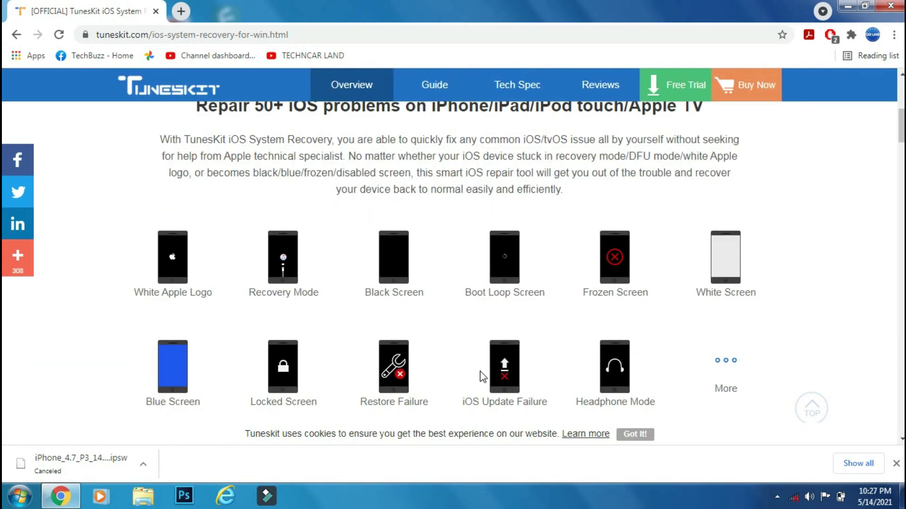
scroll(638, 400, "up", 6)
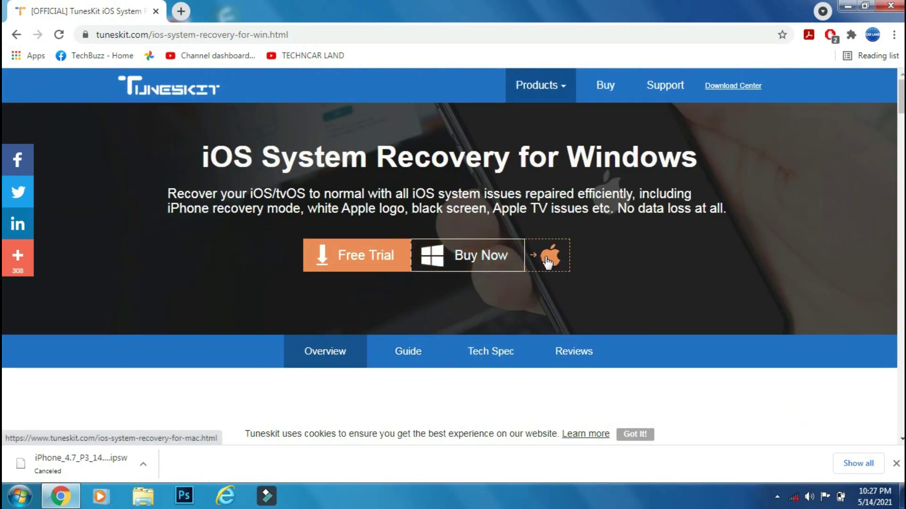
left_click(313, 40)
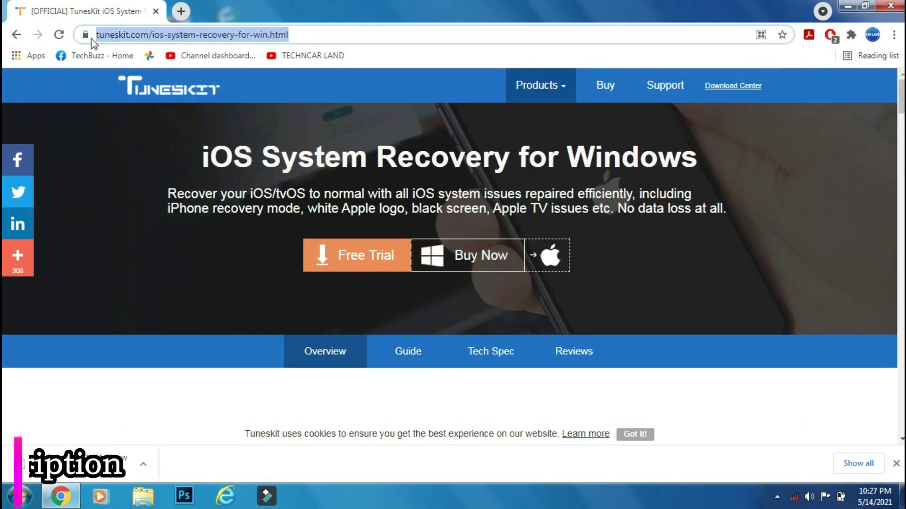
key("Right")
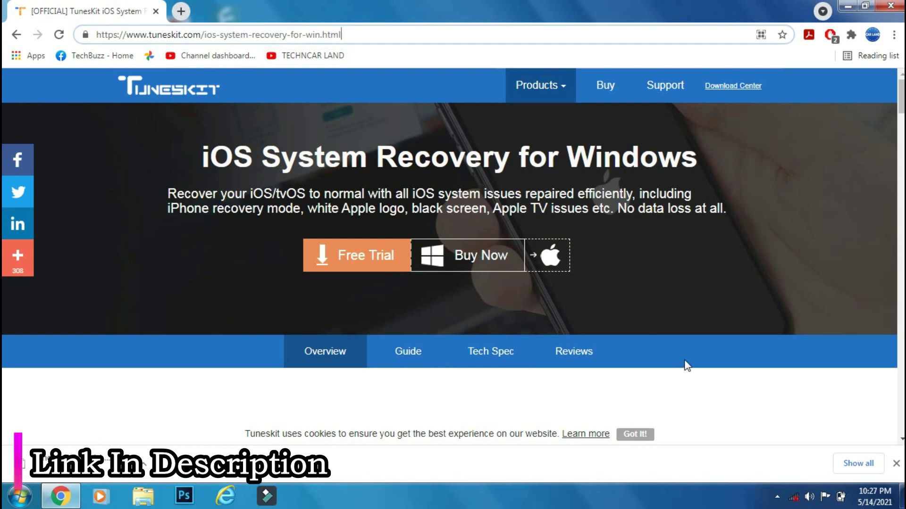
left_click(855, 4)
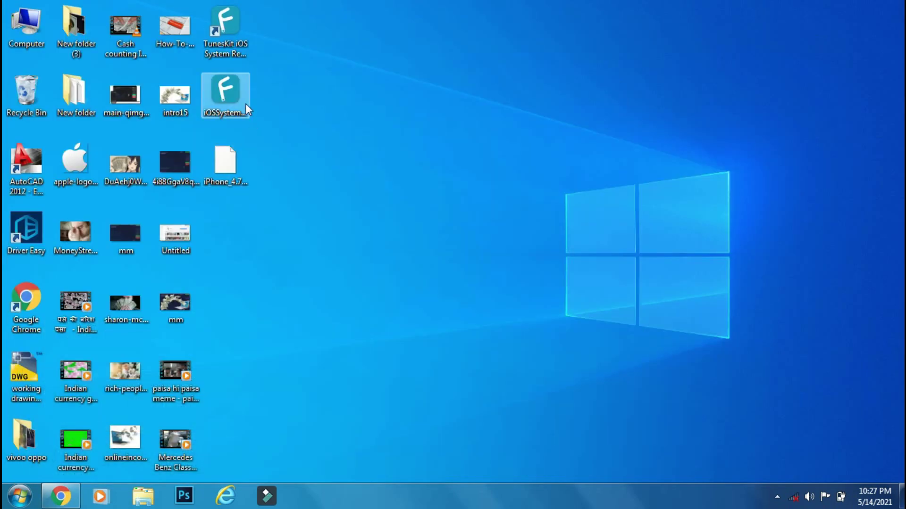
Launch TunesKit iOS System Recovery, browse the supported iOS issues and try to take the connected iPhone 8 out of recovery mode.
double_click(217, 38)
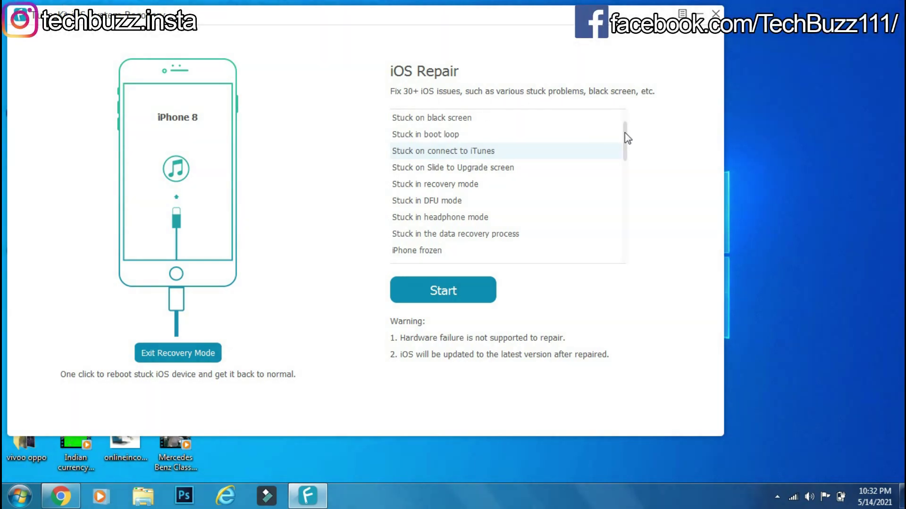
left_click_drag(625, 134, 628, 231)
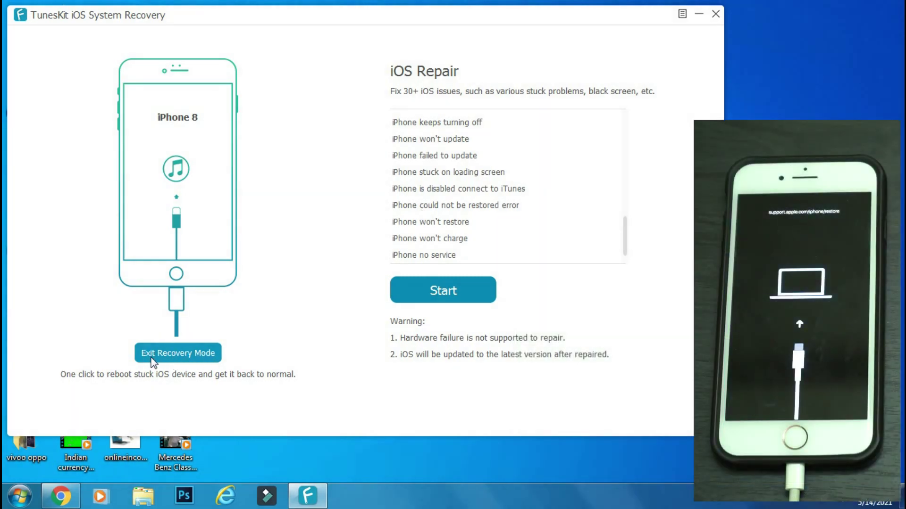
left_click(183, 355)
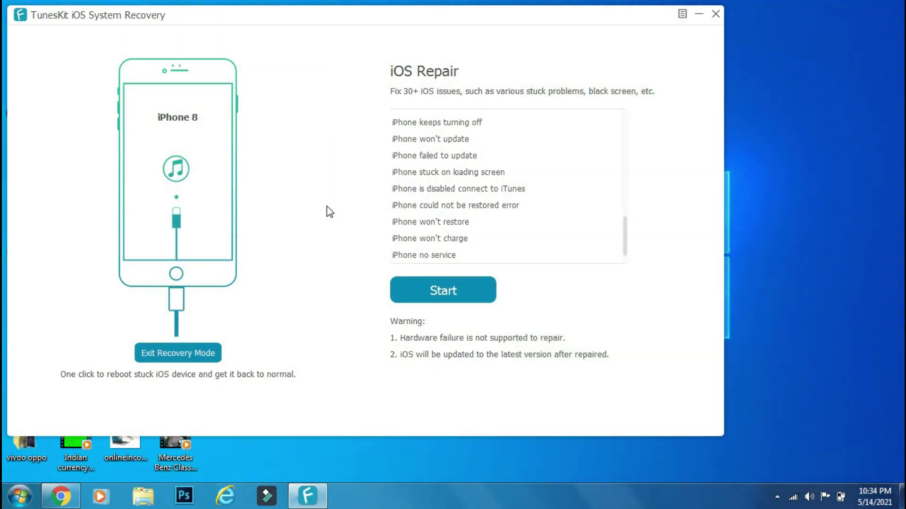
Repair the iPhone 8 in Standard Mode with the downloaded 14.5.1 firmware package and finish the repair.
left_click_drag(625, 236, 623, 133)
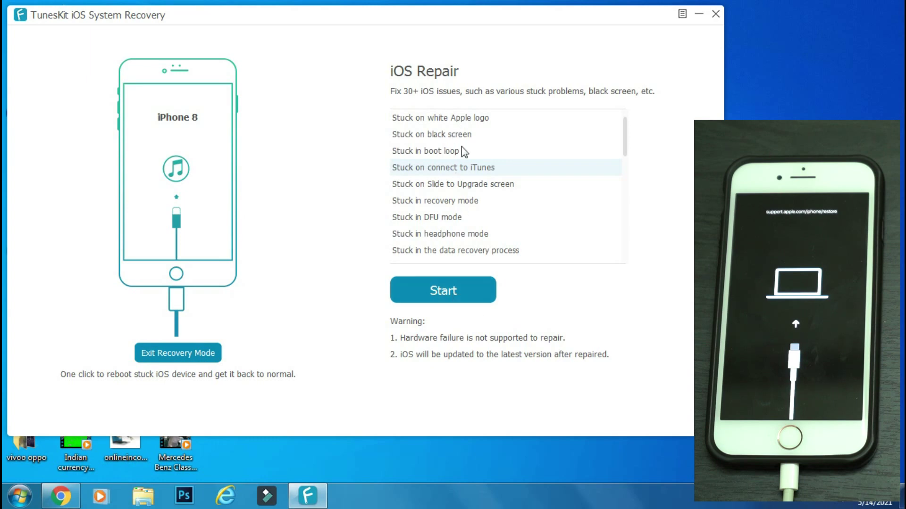
left_click(439, 297)
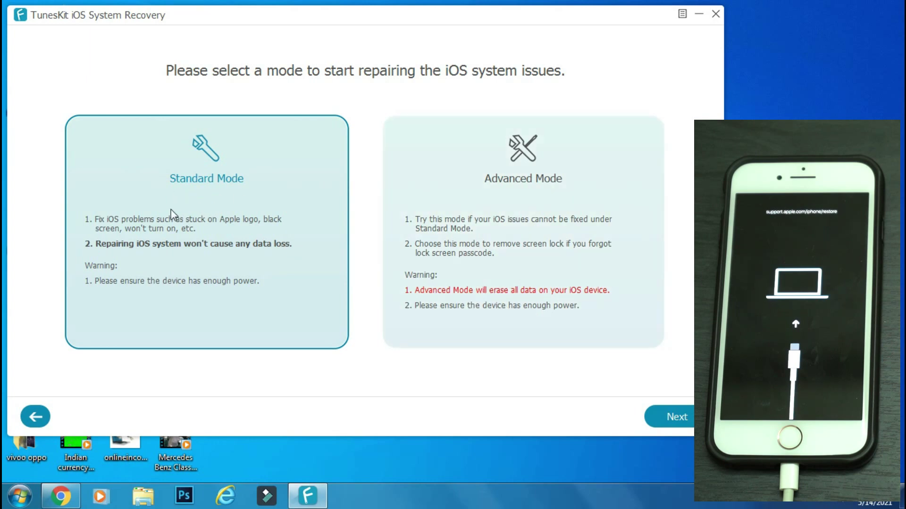
left_click(662, 418)
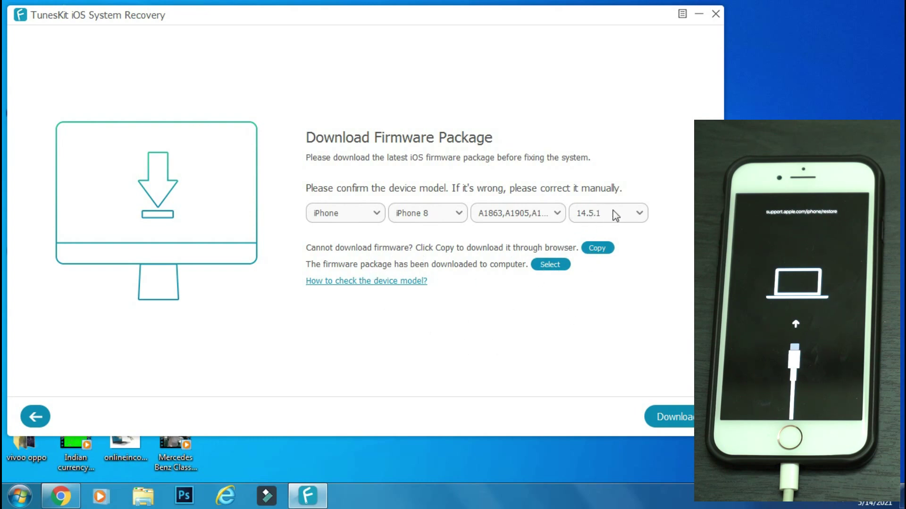
left_click(673, 417)
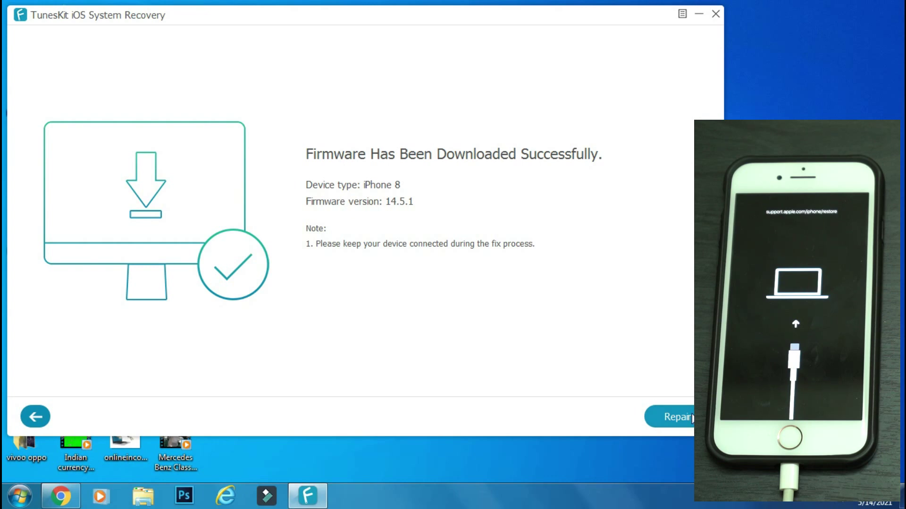
left_click(669, 417)
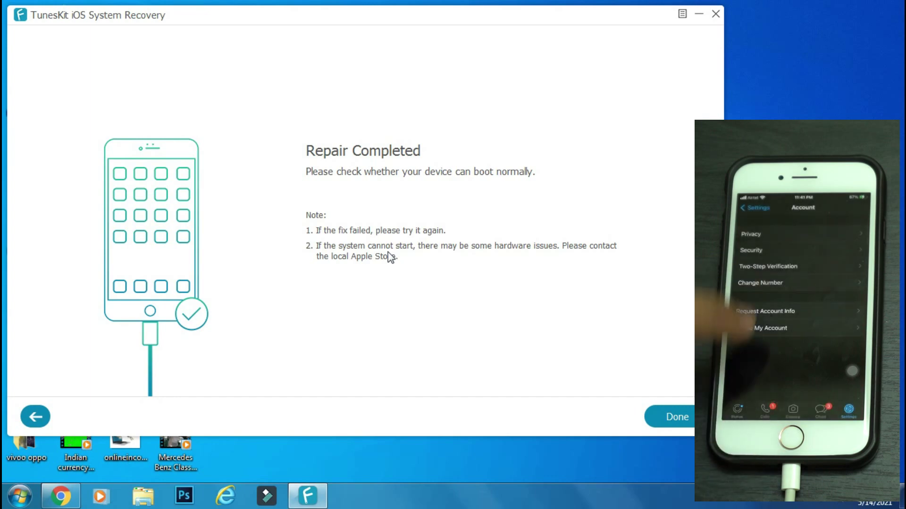
left_click(676, 417)
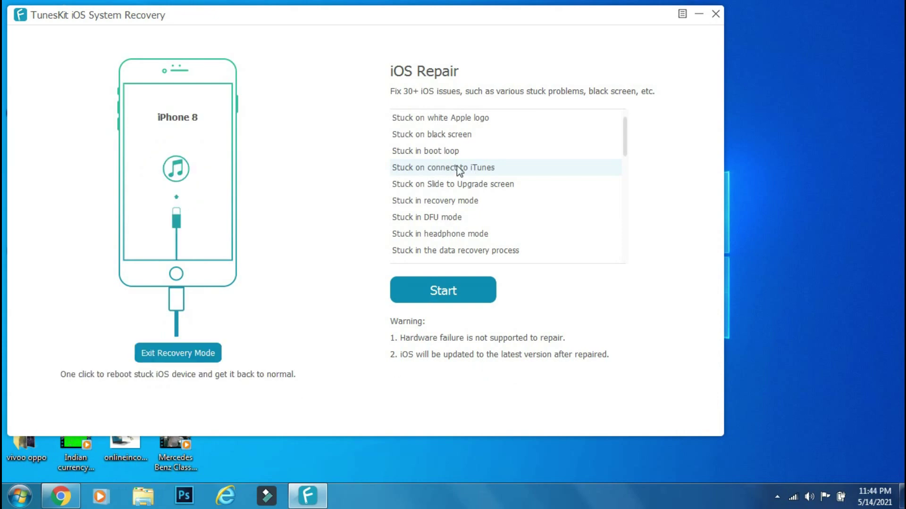
Preview the Advanced Mode repair as far as its firmware download page and return to the iOS Repair screen.
left_click(466, 283)
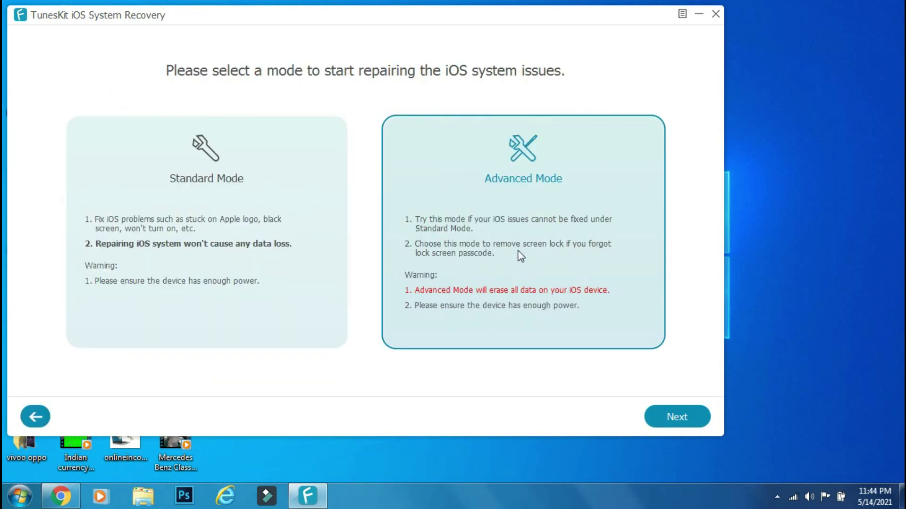
left_click(672, 416)
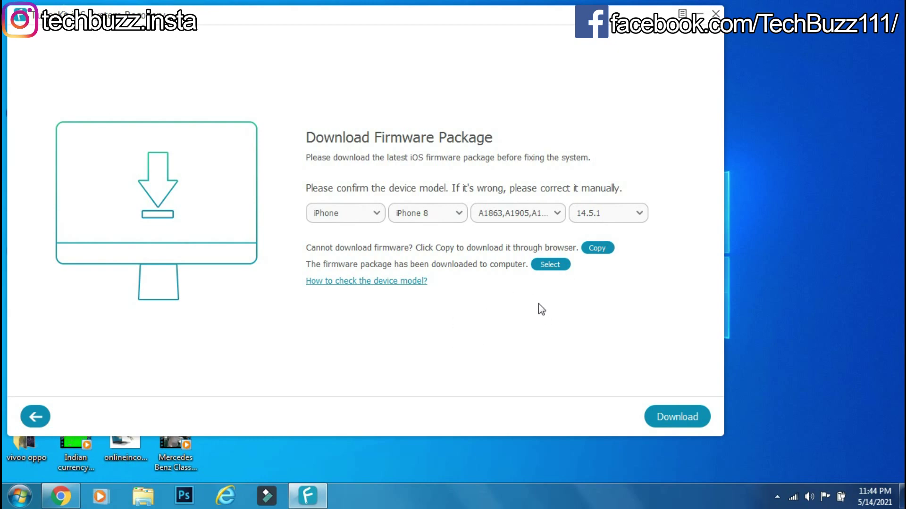
left_click(46, 417)
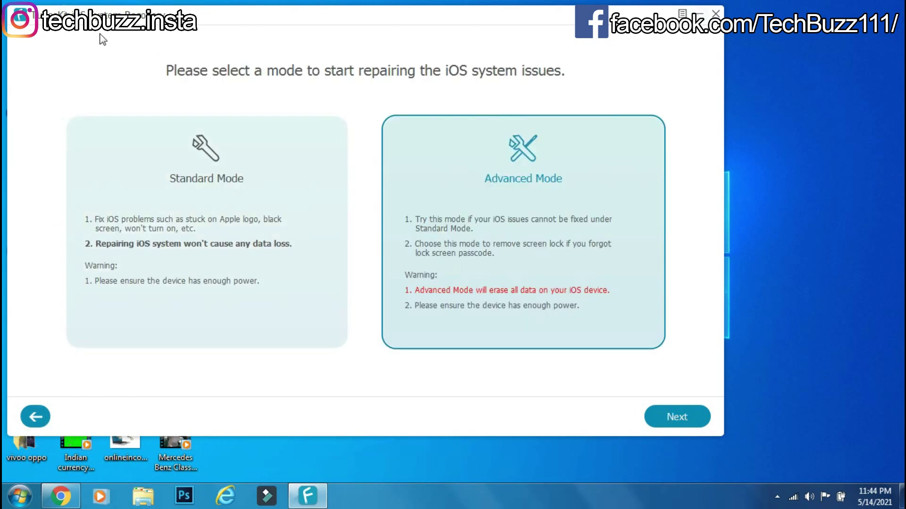
left_click(41, 423)
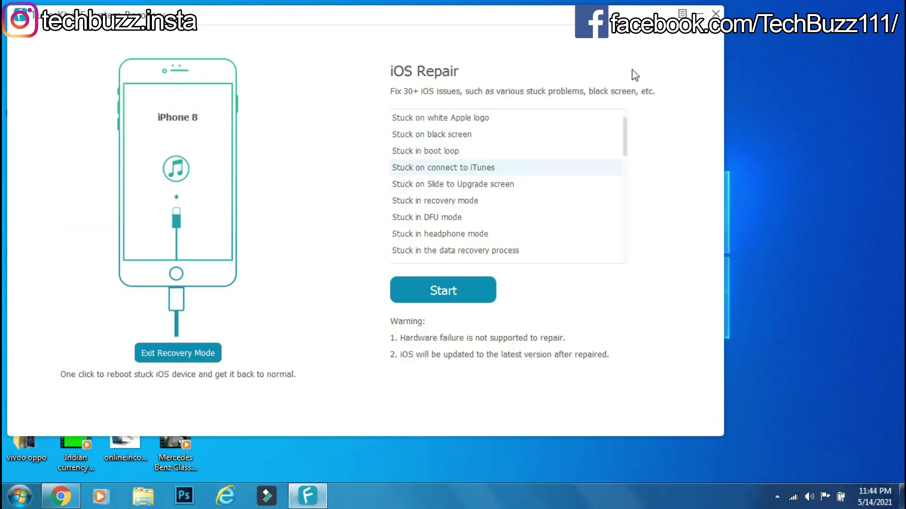
Switch to Chrome and highlight the web address of the iOS System Recovery for Windows page.
left_click(59, 498)
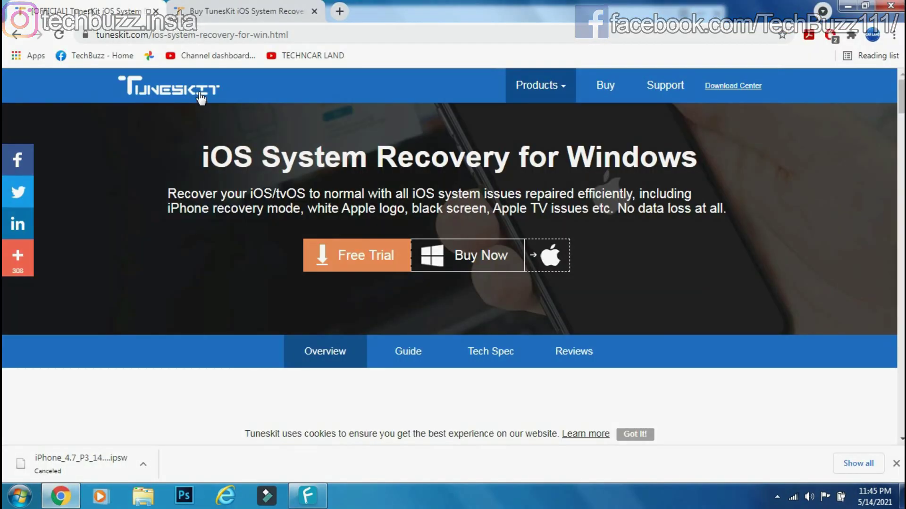
left_click(313, 34)
left_click_drag(314, 34, 84, 34)
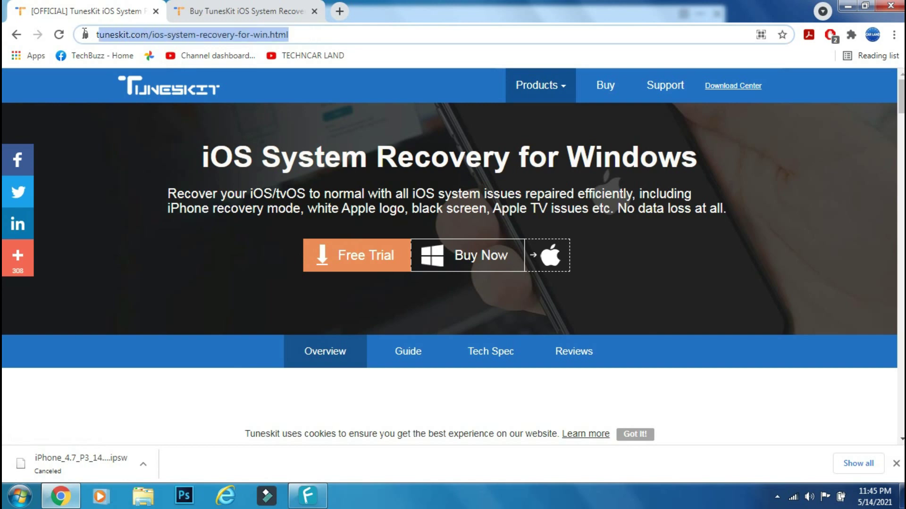
key("ctrl+c")
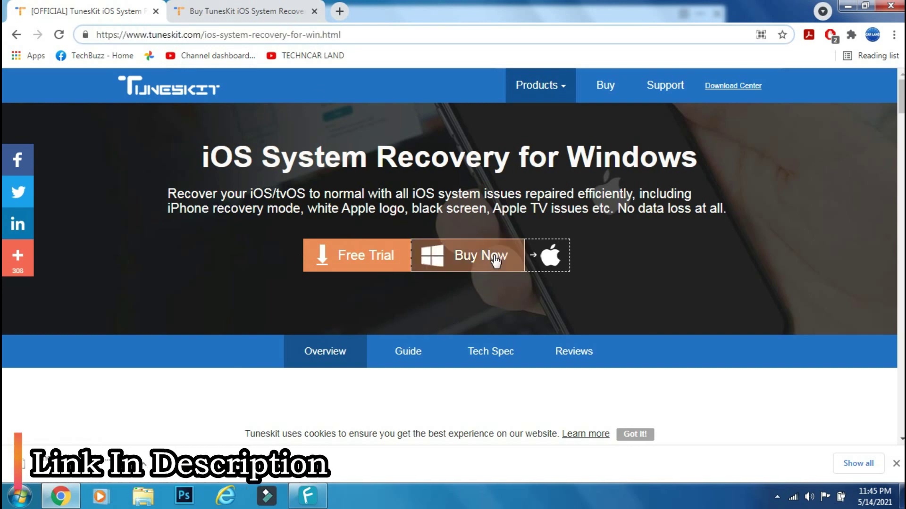
Review the TunesKit license plans and prices for Windows and the product page's list of repairable iOS problems.
left_click(244, 15)
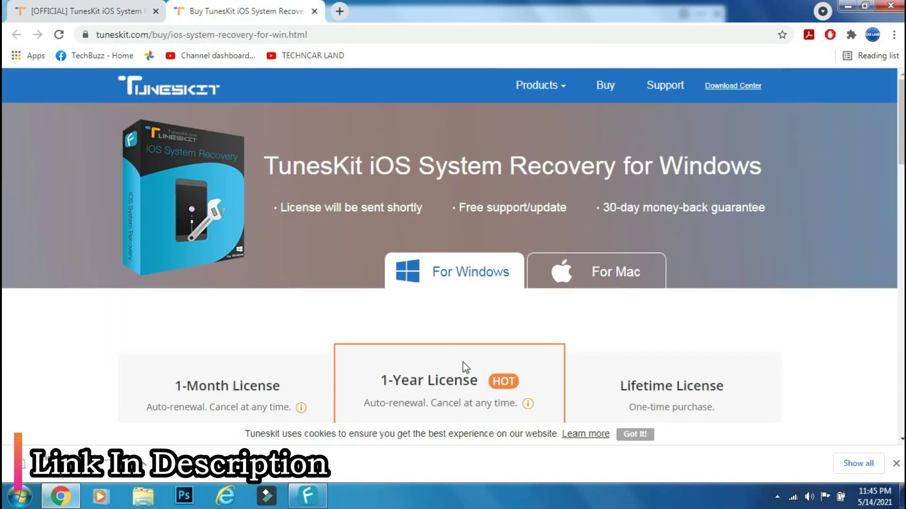
scroll(465, 367, "down", 4)
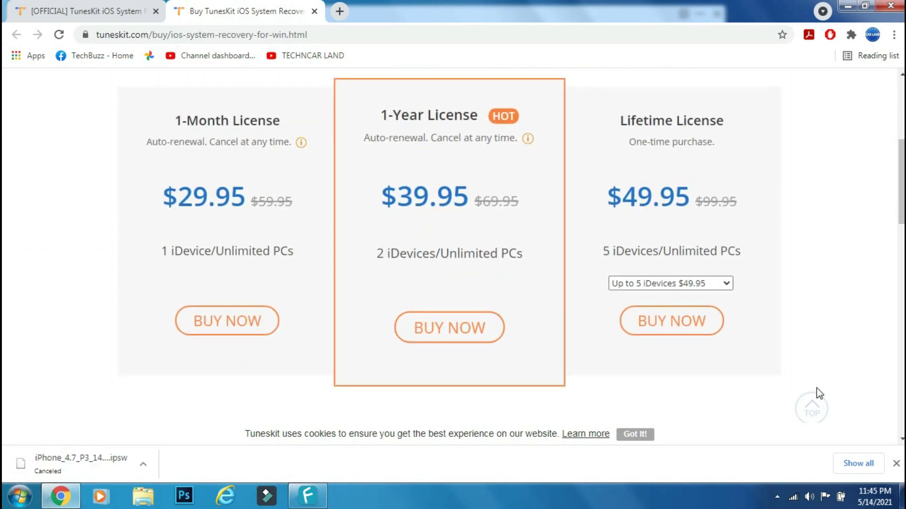
key("alt+Left")
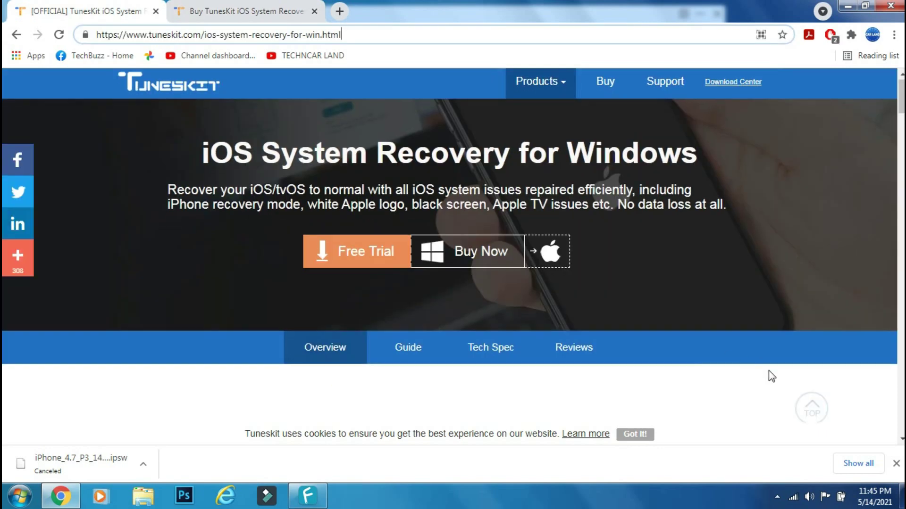
scroll(769, 372, "down", 9)
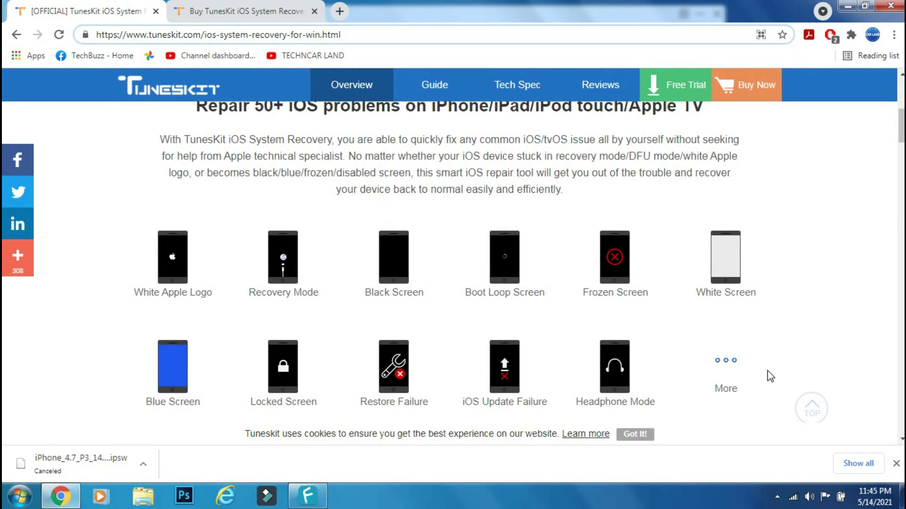
left_click(848, 6)
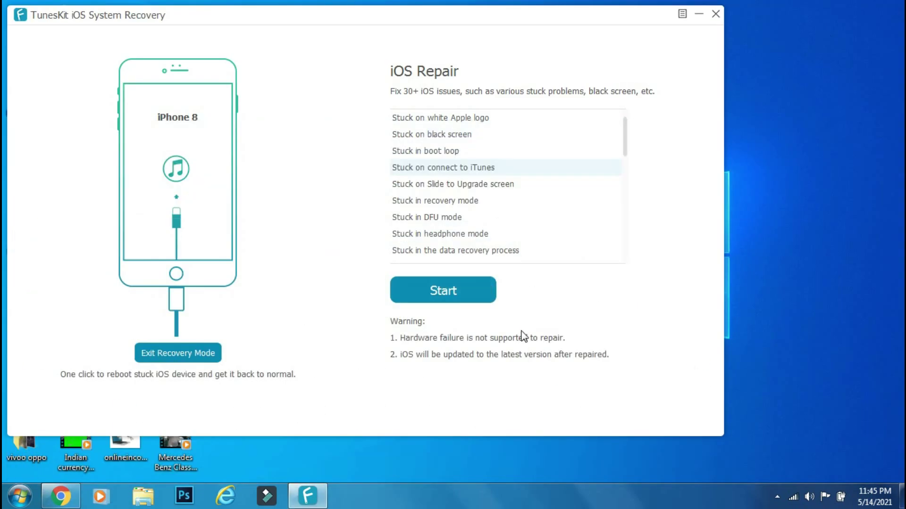